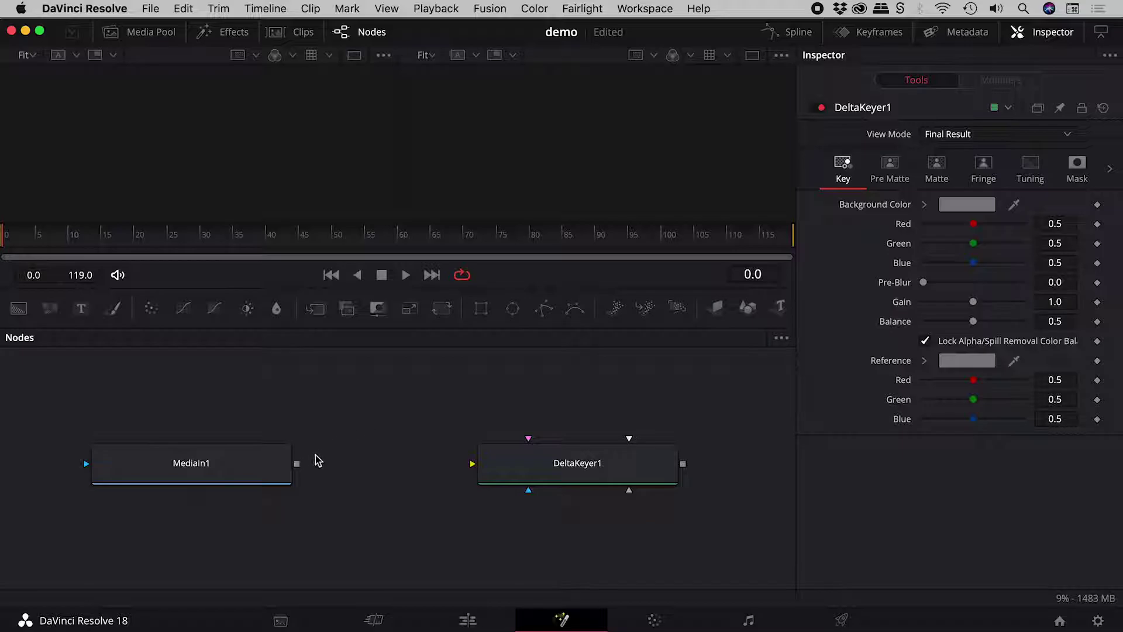
# Link MediaIn1's output to DeltaKeyer1's input by dragging directly onto the input, then save the project.
pyautogui.moveTo(297, 465); pyautogui.dragTo(383, 434)
pyautogui.moveTo(383, 434); pyautogui.dragTo(472, 469)
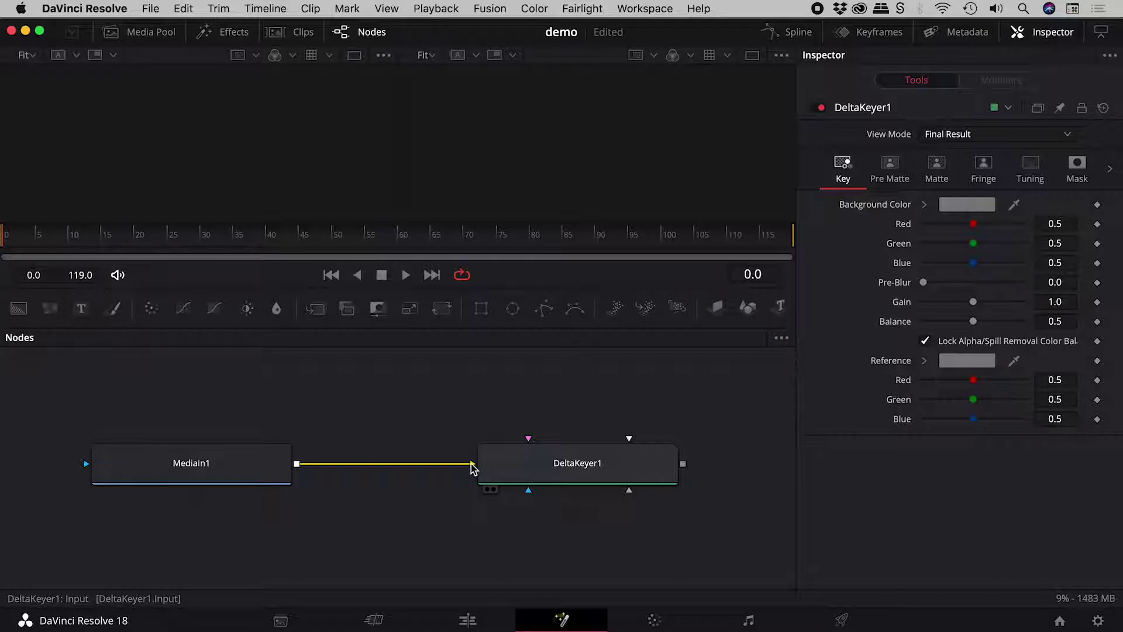
pyautogui.click(472, 468)
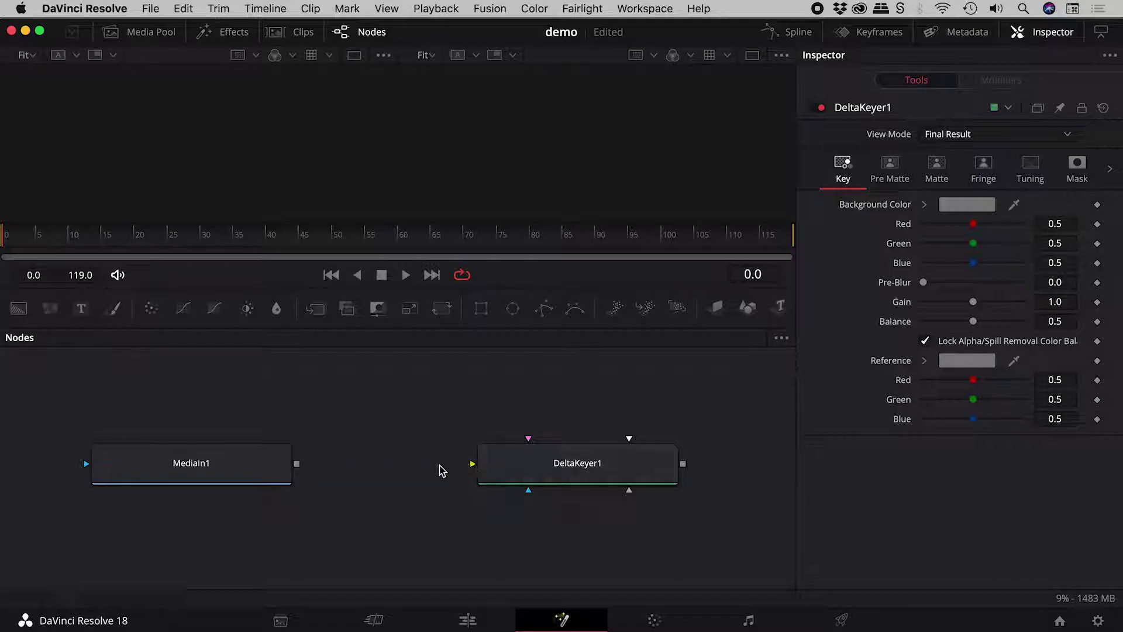
pyautogui.moveTo(296, 464); pyautogui.dragTo(567, 466)
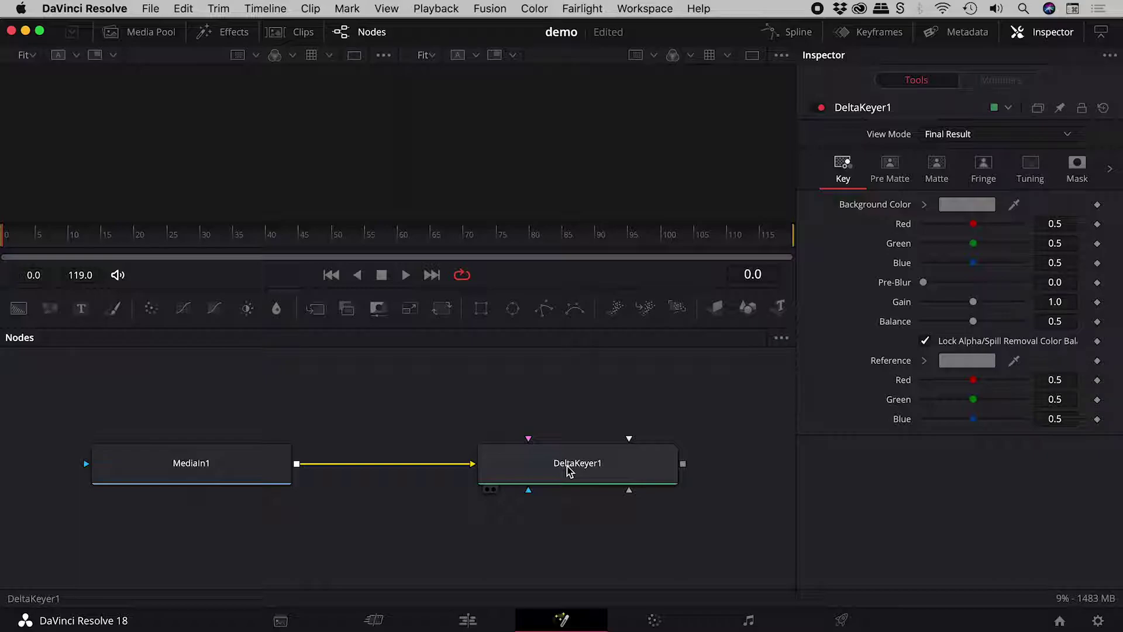
pyautogui.press('super+s')
# Undo, then drop the connection on DeltaKeyer1's node body and choose Input from the popup menu.
pyautogui.press('super+z')
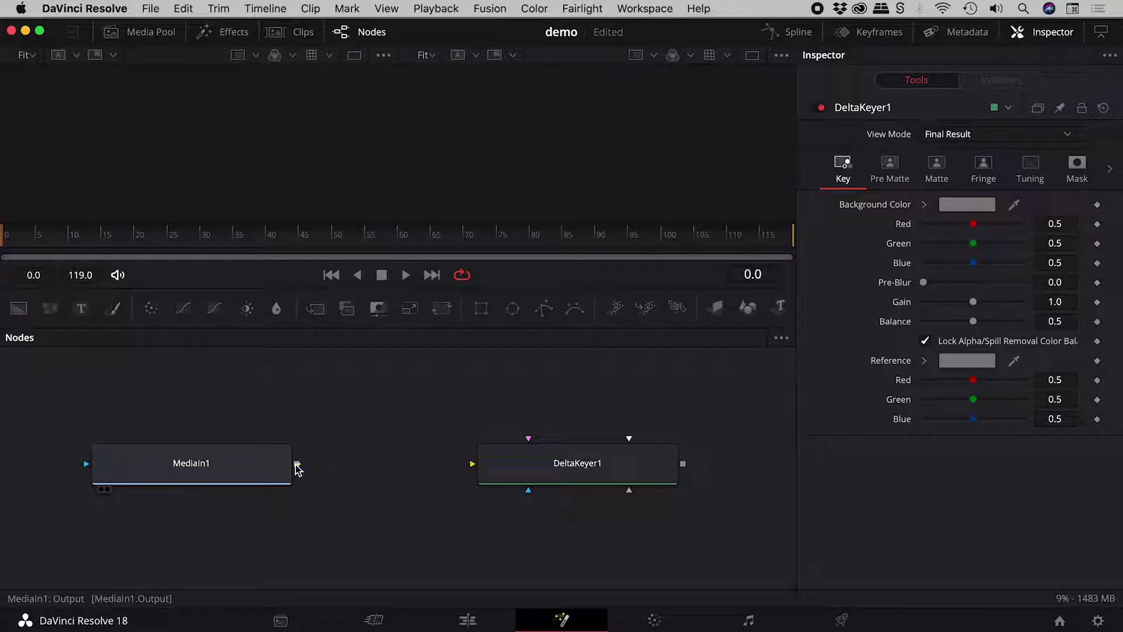
pyautogui.moveTo(297, 467); pyautogui.dragTo(579, 472)
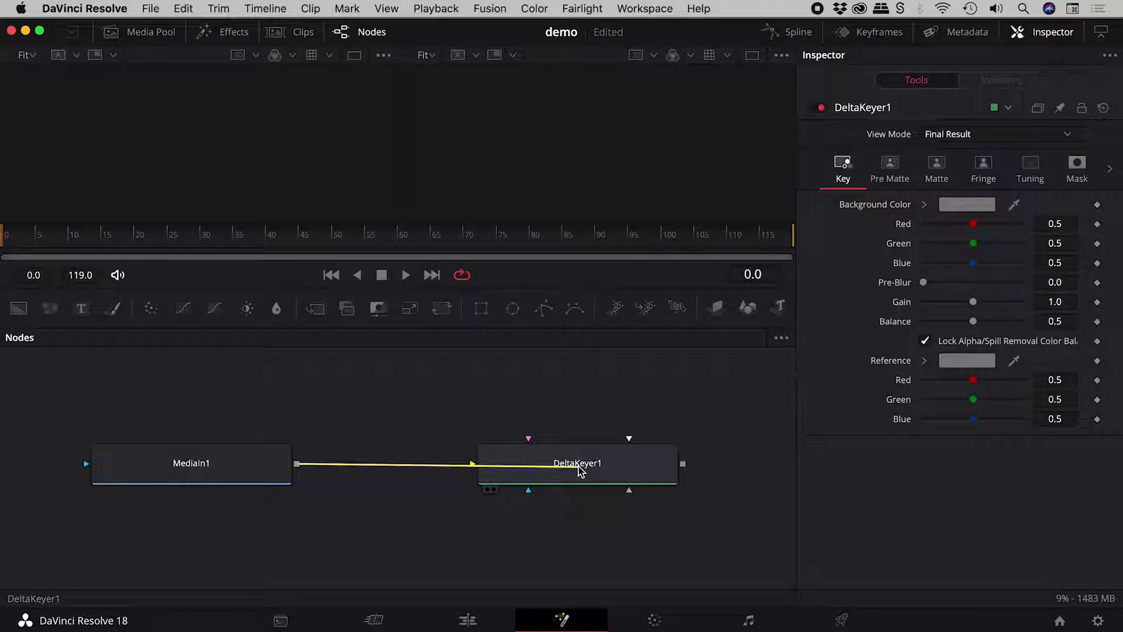
pyautogui.moveTo(580, 471); pyautogui.dragTo(579, 471)
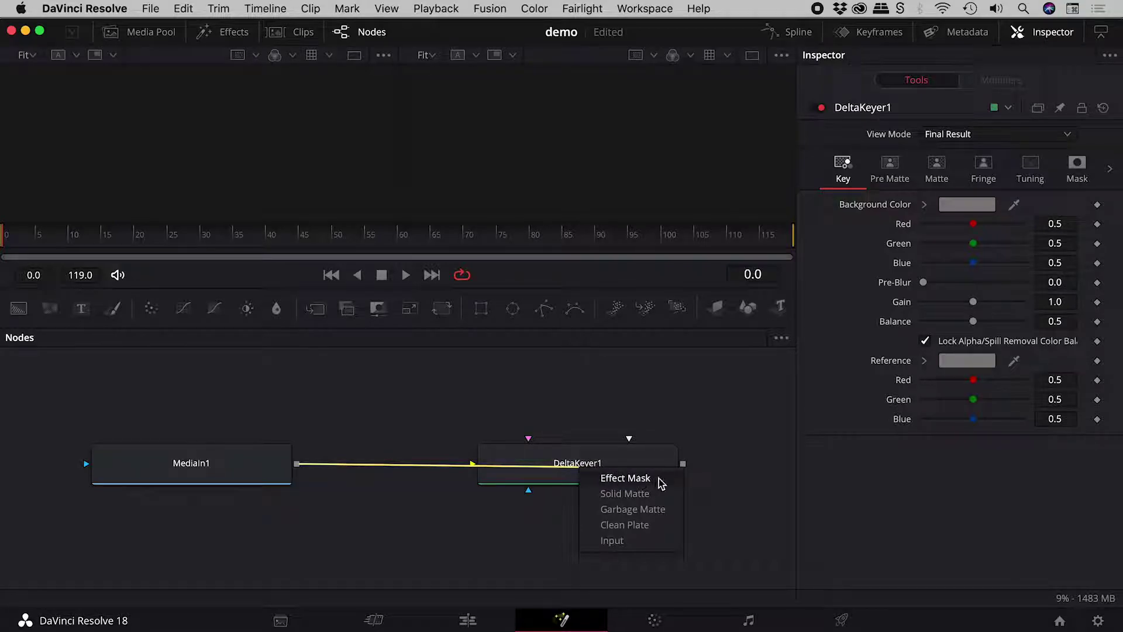
pyautogui.click(663, 541)
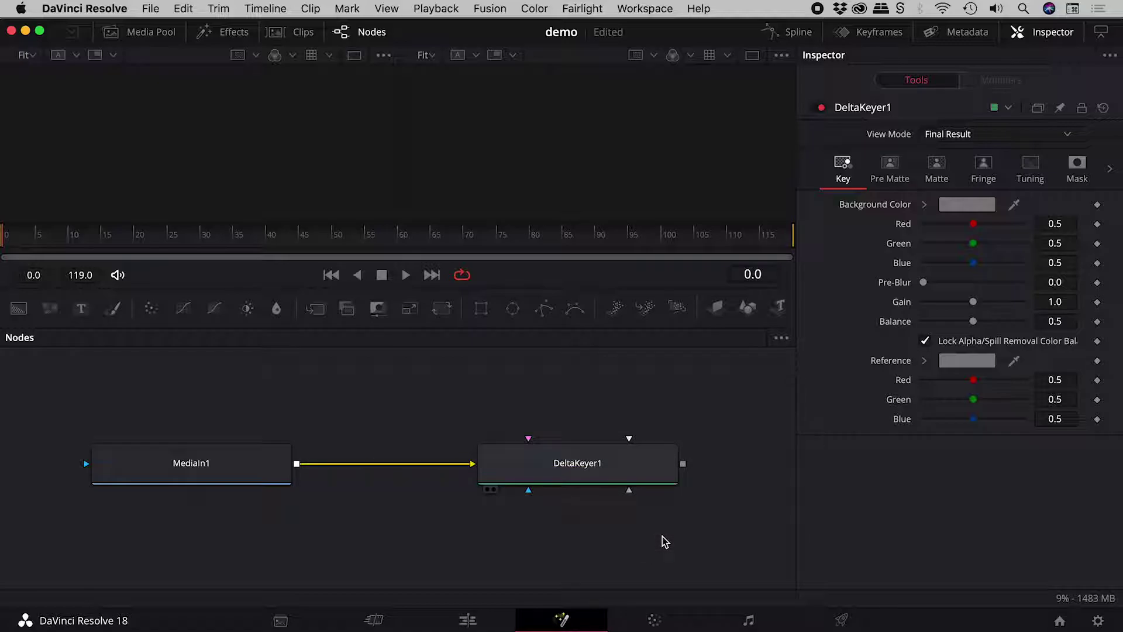